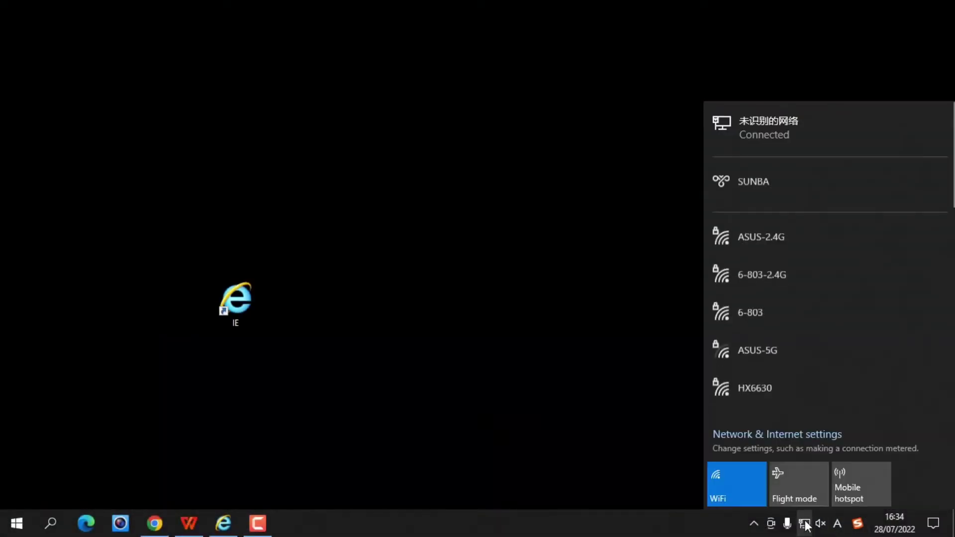
- Connect the PC to the ASUS-2.4G Wi-Fi network from the taskbar network flyout
click(833, 253)
click(893, 305)
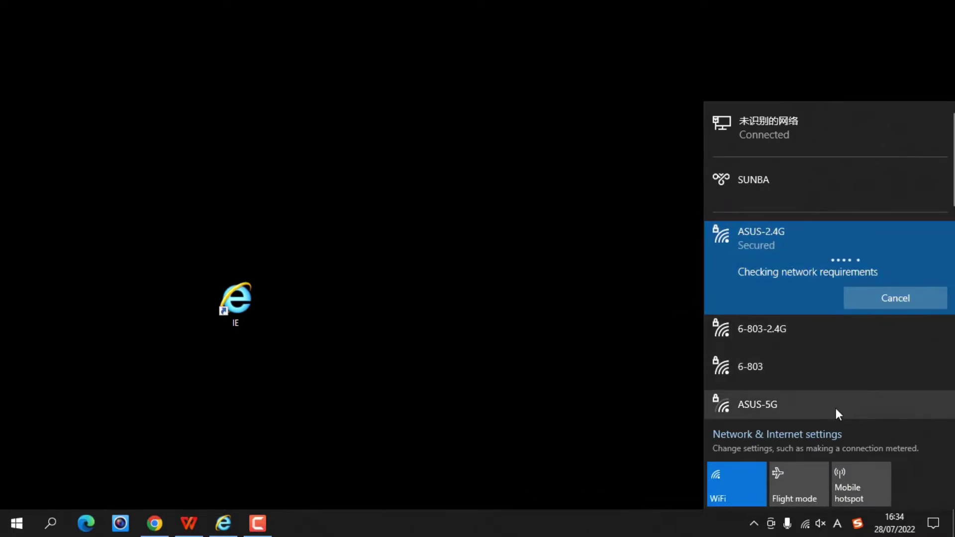
- Set Ethernet IPv4 to static 192.168.8.130/255.255.255.0, gateway and DNS 192.168.8.1
click(804, 439)
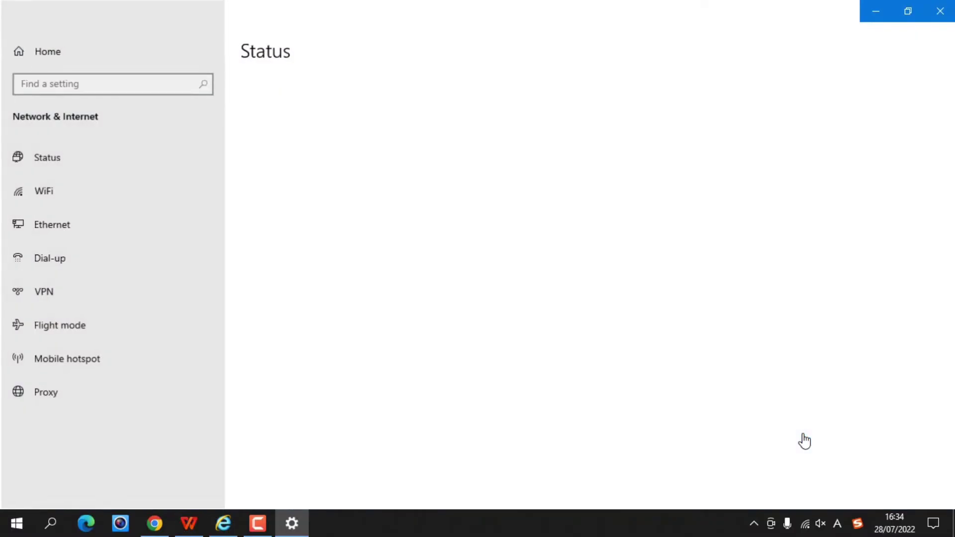
click(106, 226)
click(841, 98)
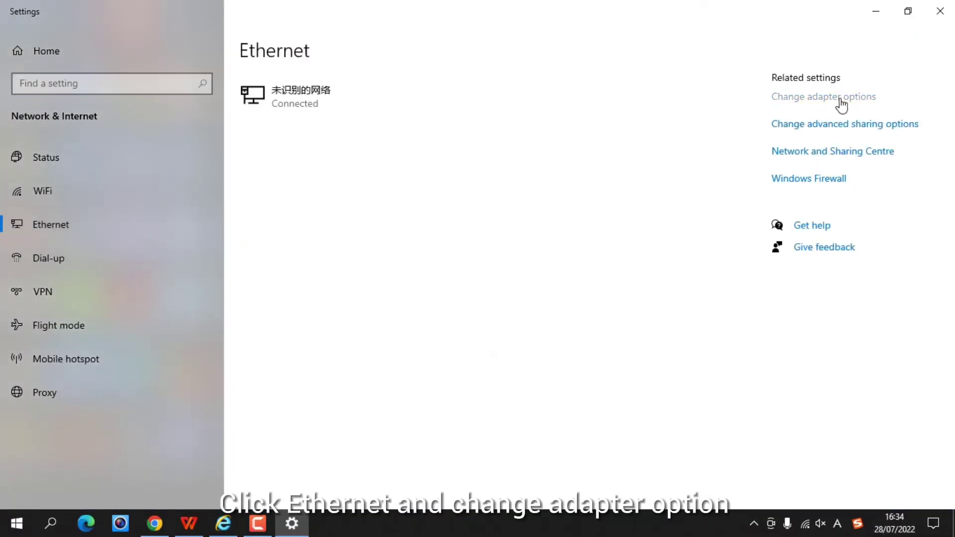
double_click(597, 213)
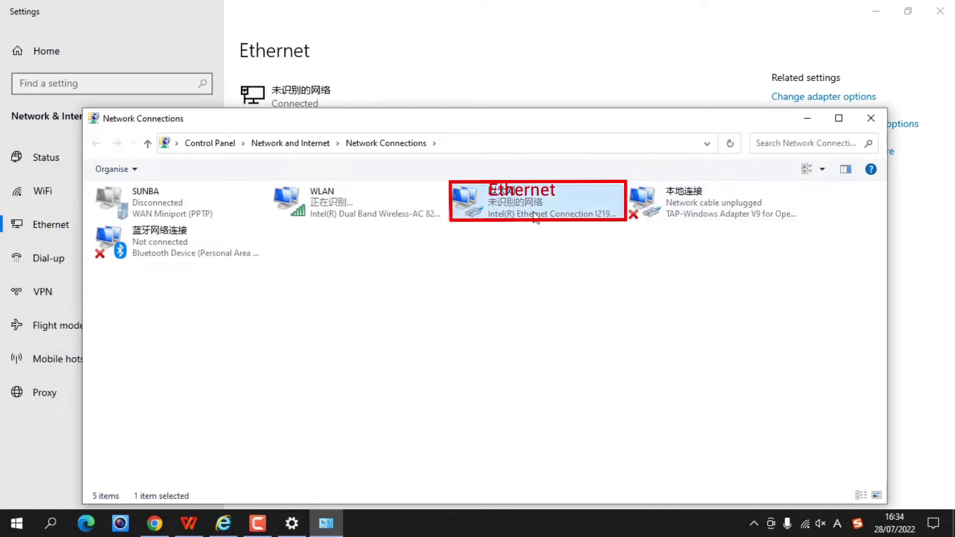
click(384, 378)
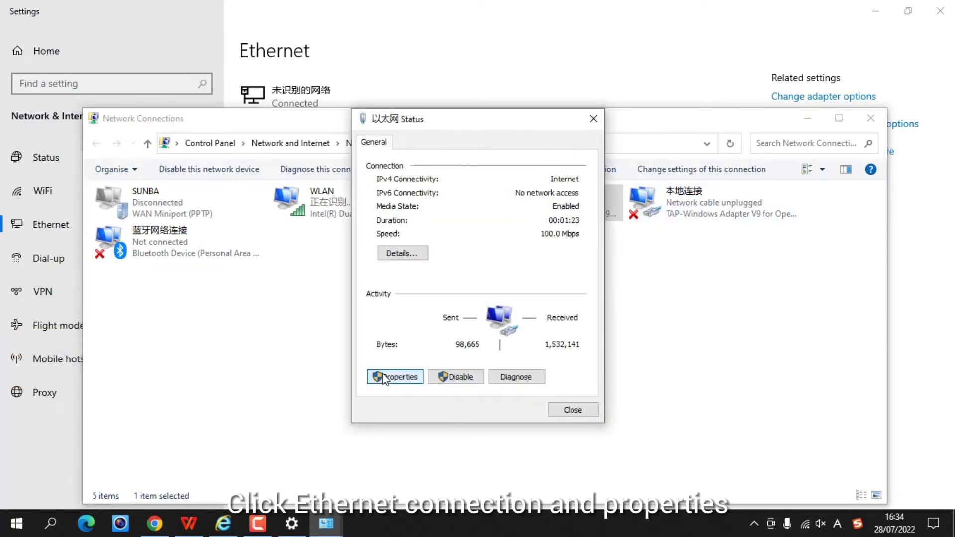
click(505, 279)
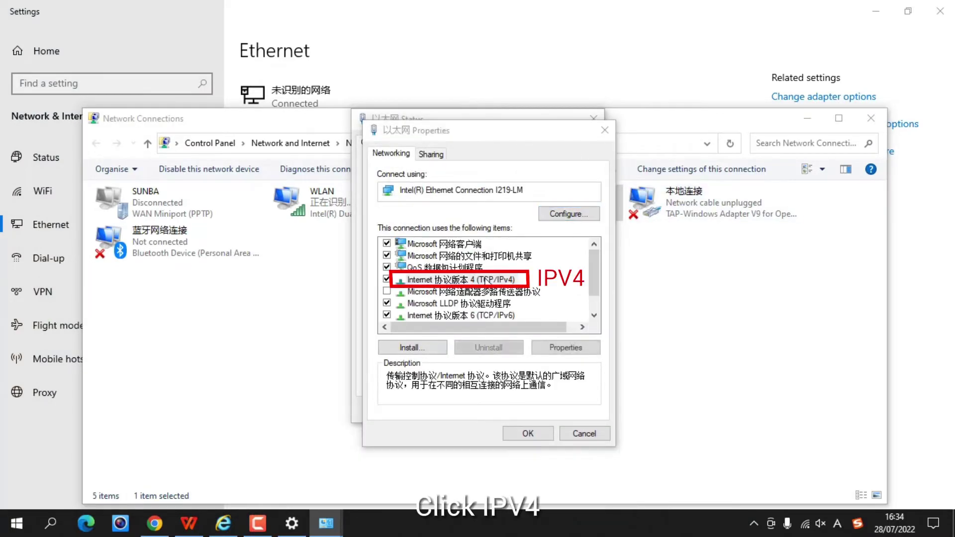
click(585, 347)
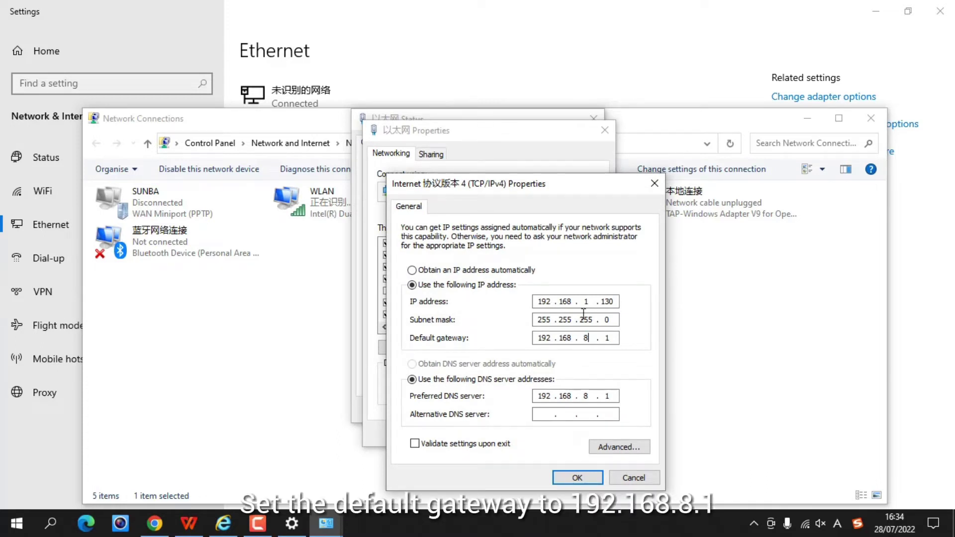
click(595, 477)
click(532, 326)
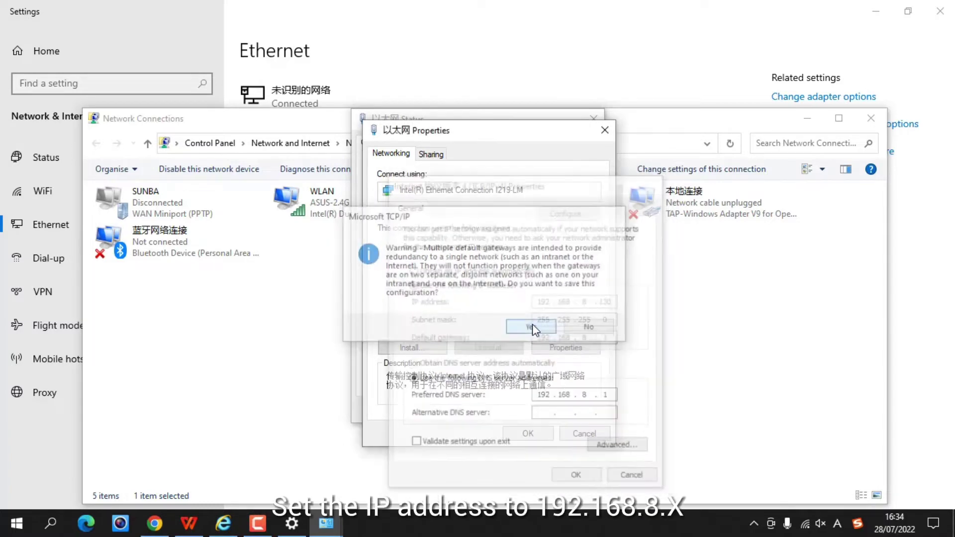
click(529, 431)
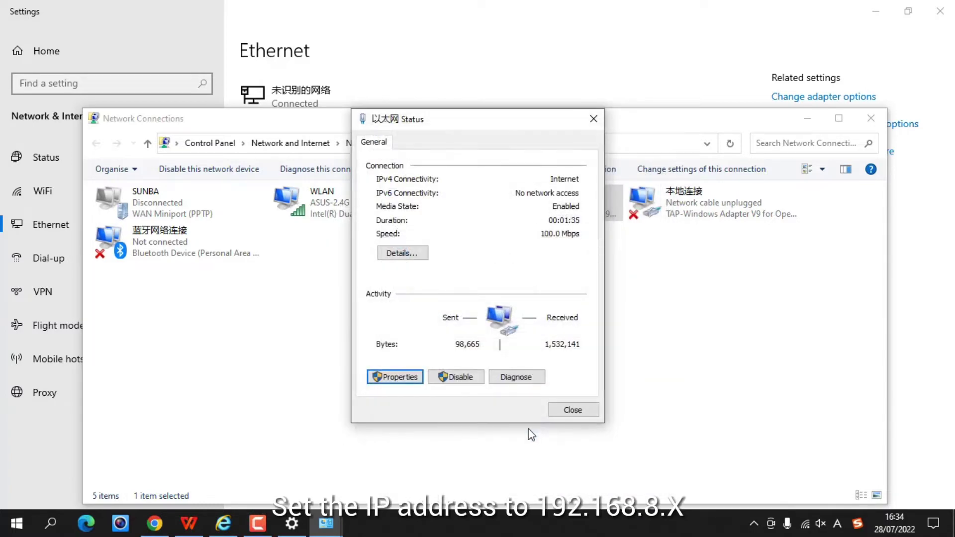
click(564, 409)
- Load 192.168.8.1, switch the login page to English, and log in with the password
click(867, 117)
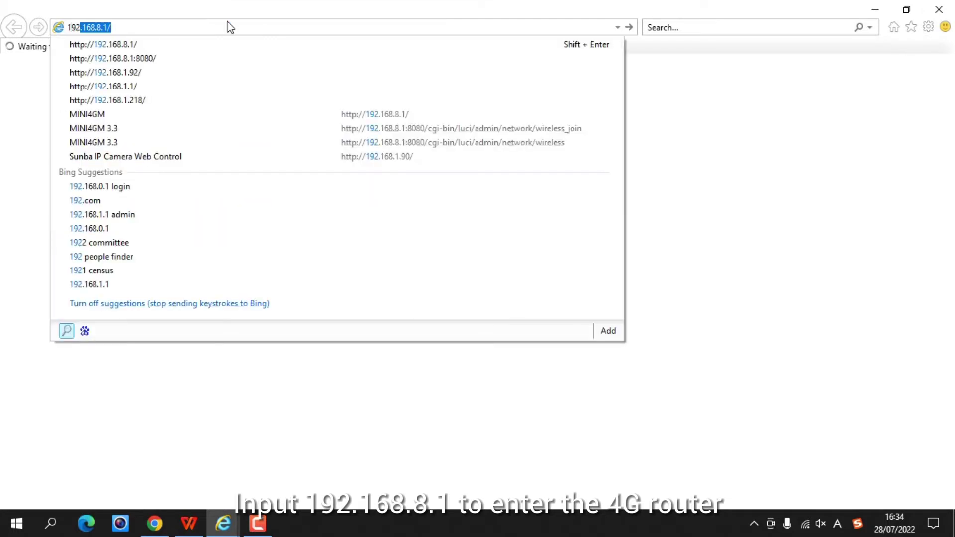
text(.168.)
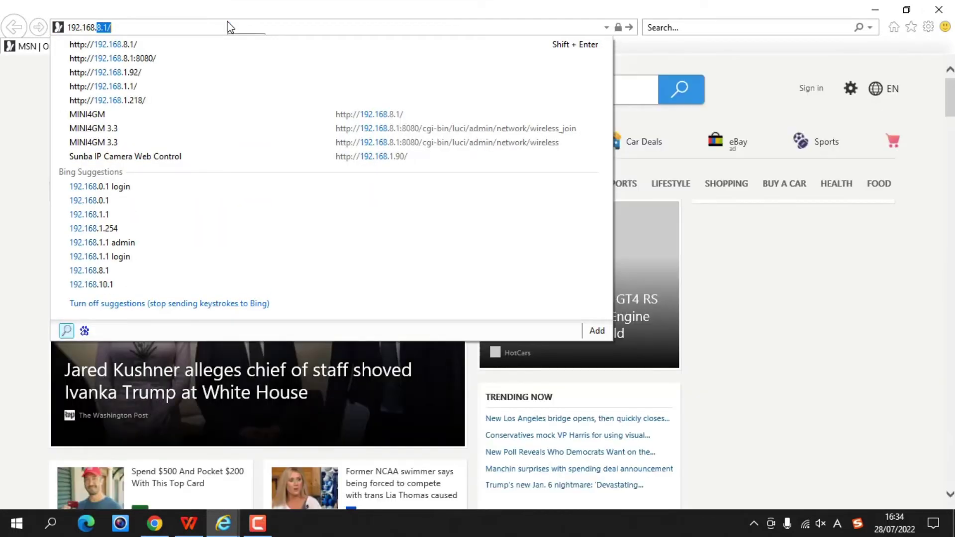
text(8.1)
key(Return)
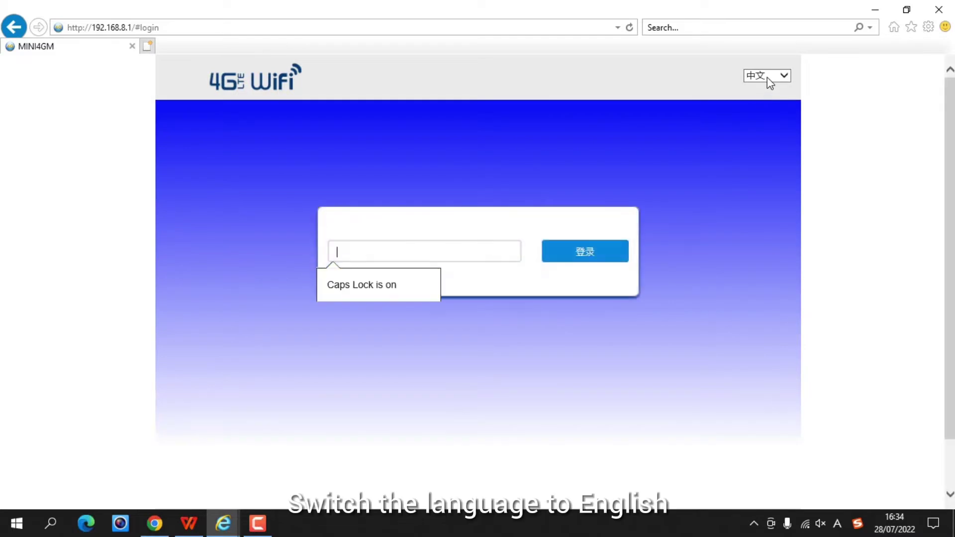
click(767, 78)
click(770, 87)
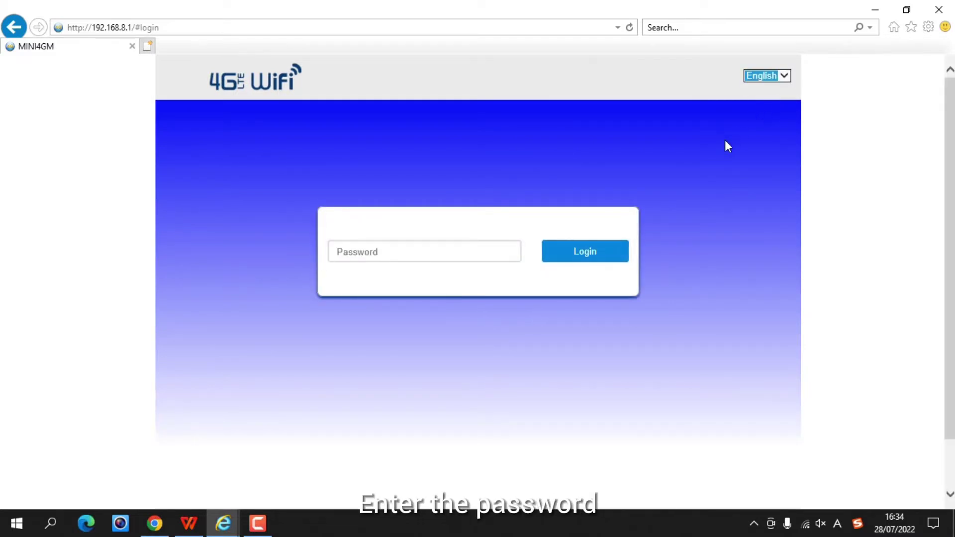
click(397, 253)
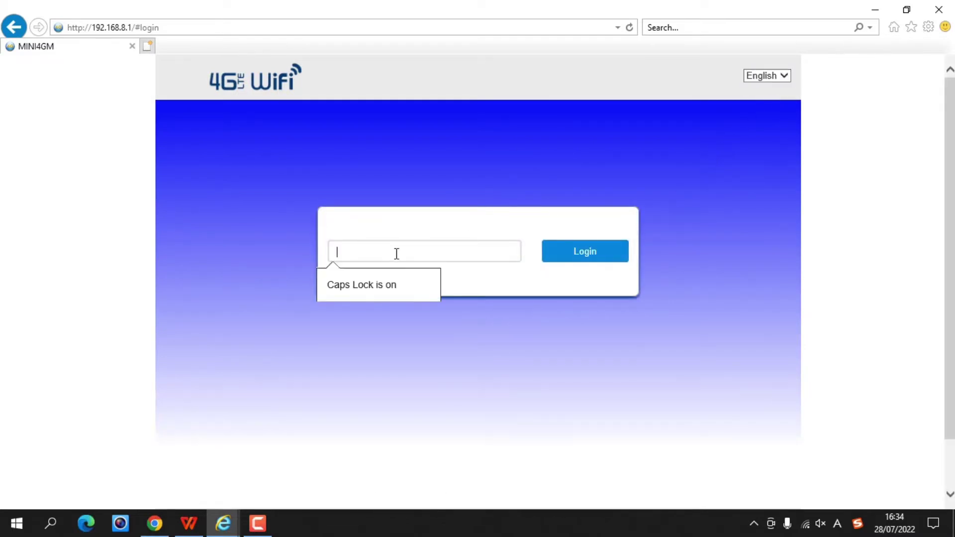
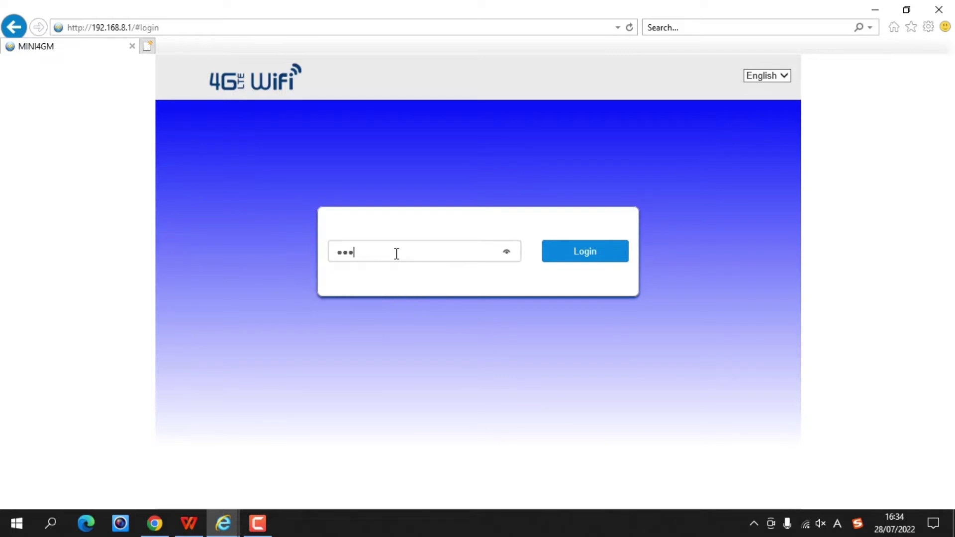
click(599, 257)
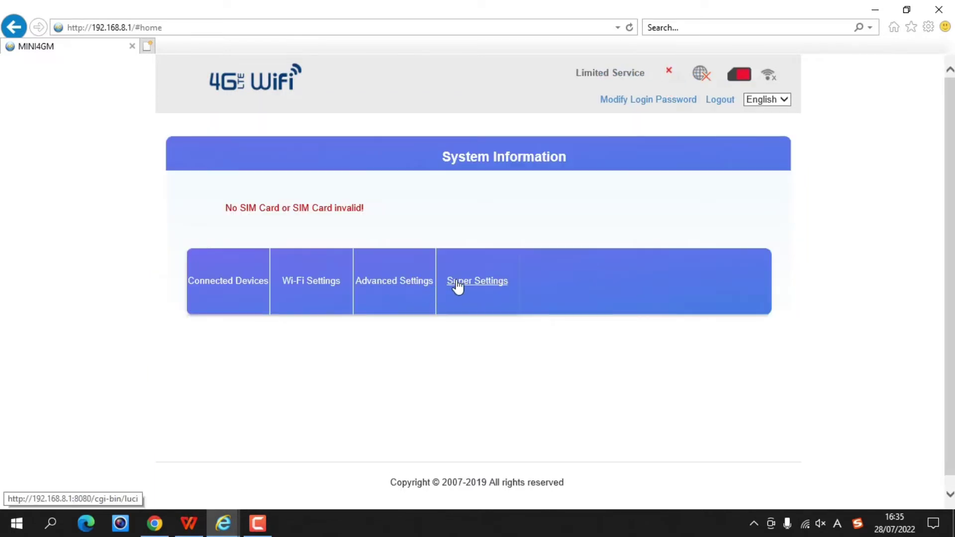
- Log in to Super Settings as root to reach the LuCI Status overview
click(458, 287)
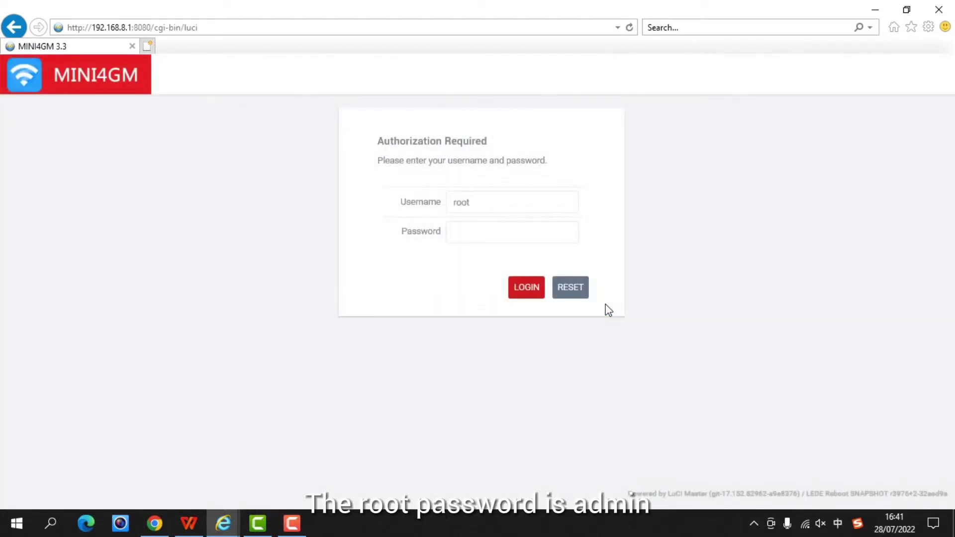
click(500, 240)
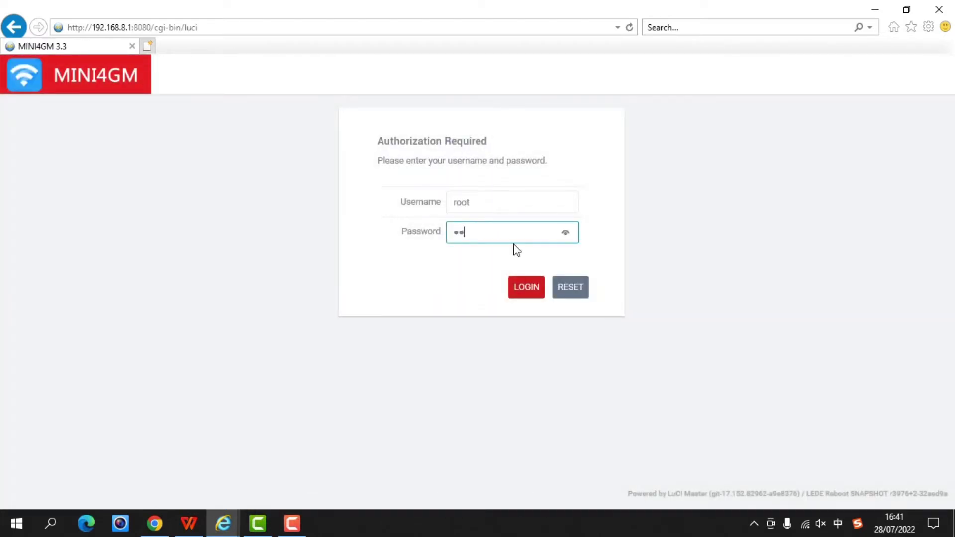
click(527, 288)
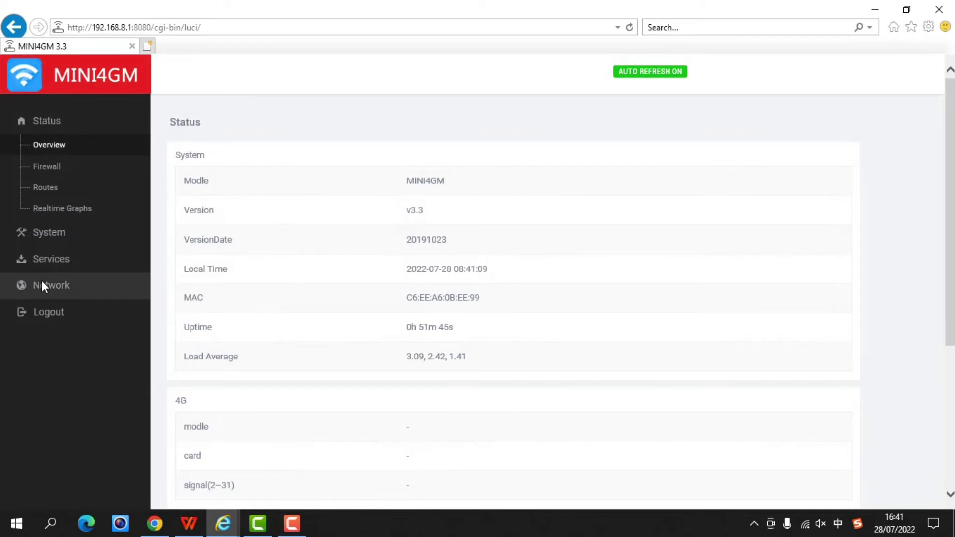
- Go to Network > Wireless and scan for nearby Wi-Fi networks
click(43, 285)
click(60, 333)
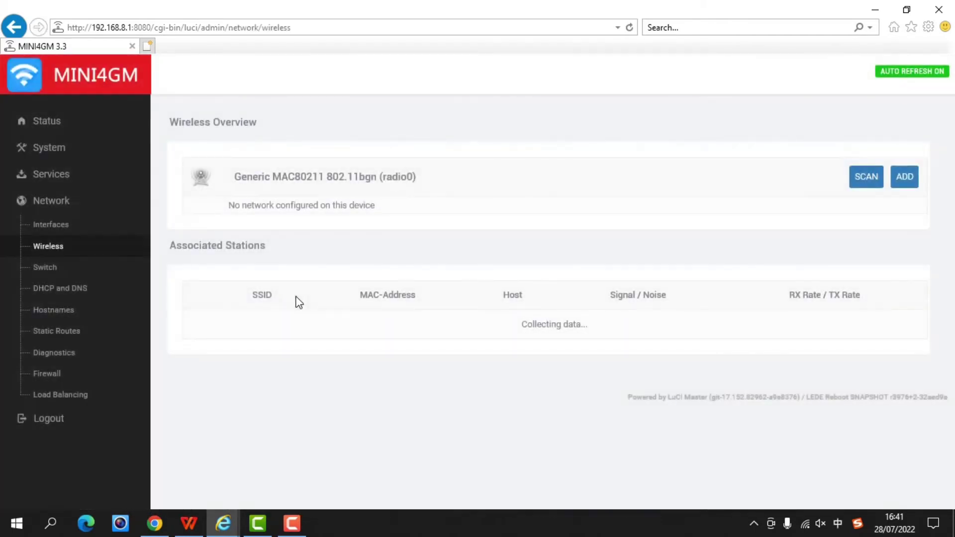
click(866, 177)
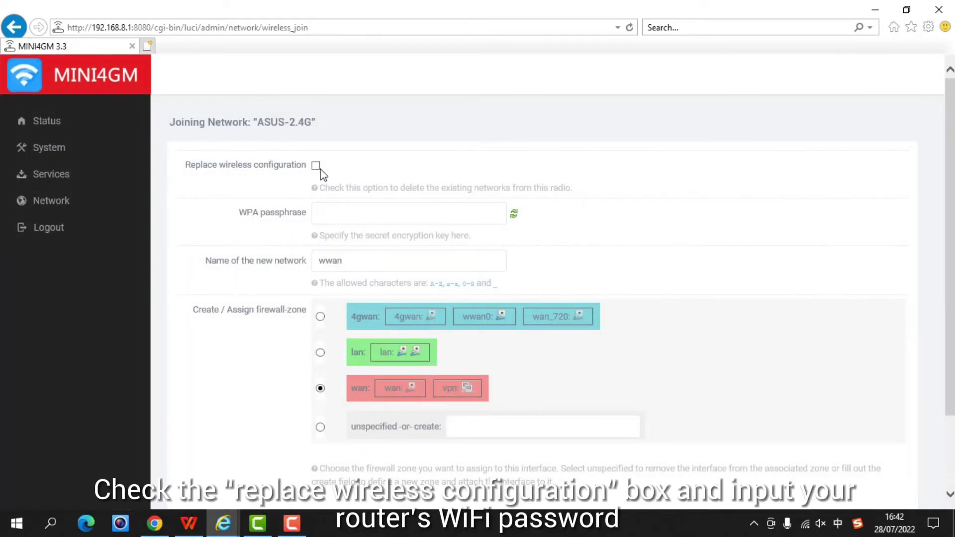
- Enter the ASUS-2.4G WPA passphrase and submit the join form
click(395, 218)
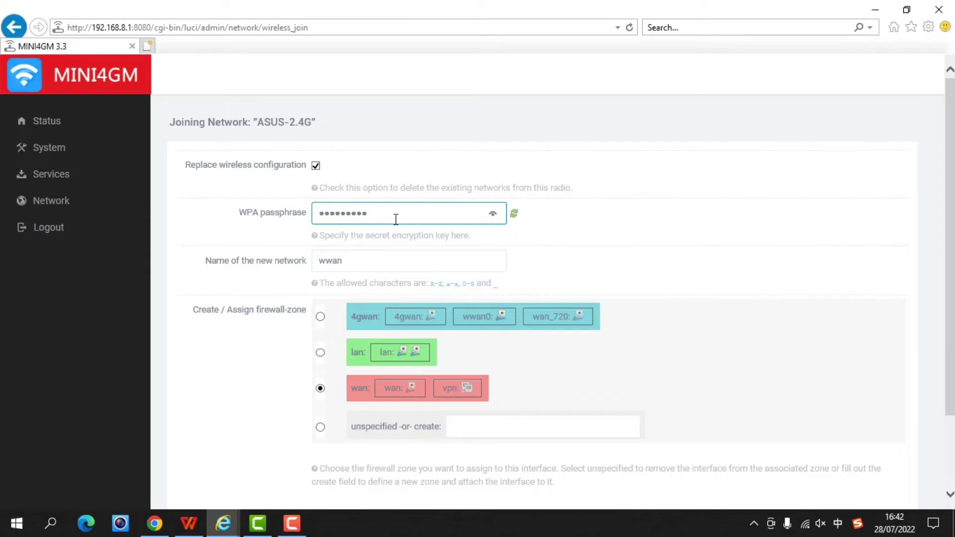
click(319, 388)
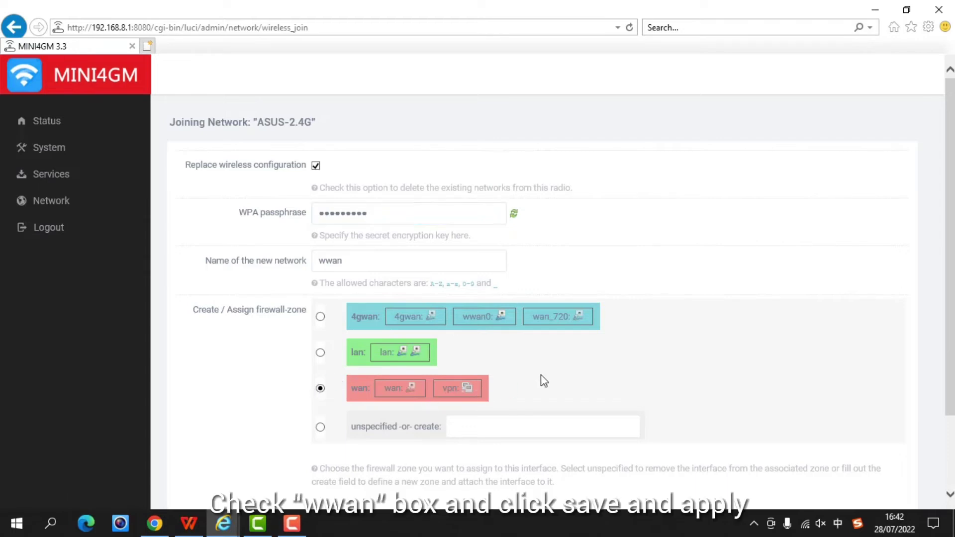
scroll(563, 380, down, 3)
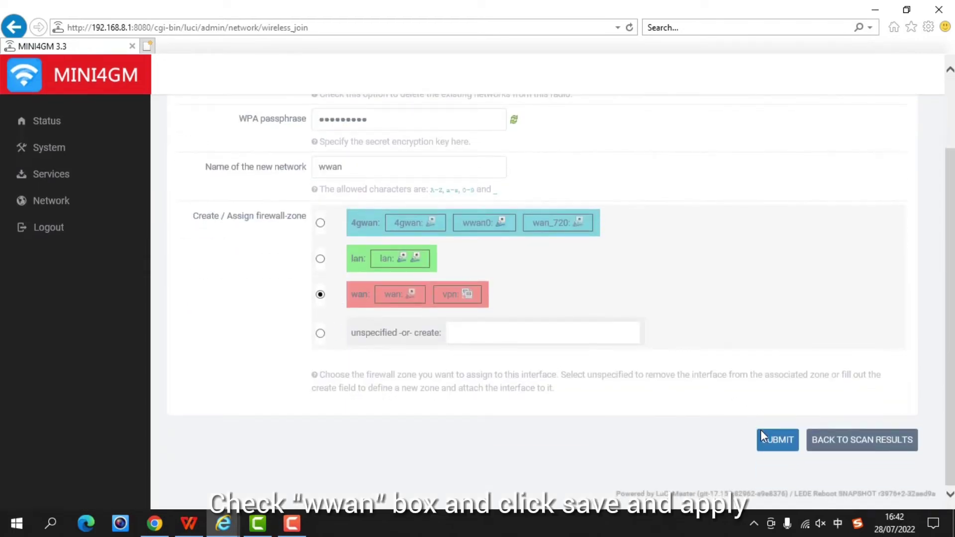
click(771, 441)
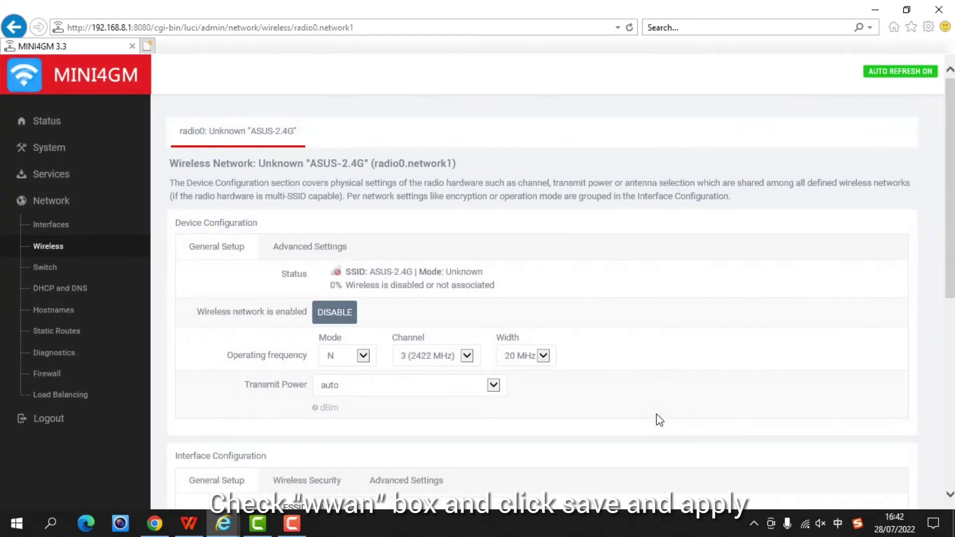
scroll(462, 318, down, 3)
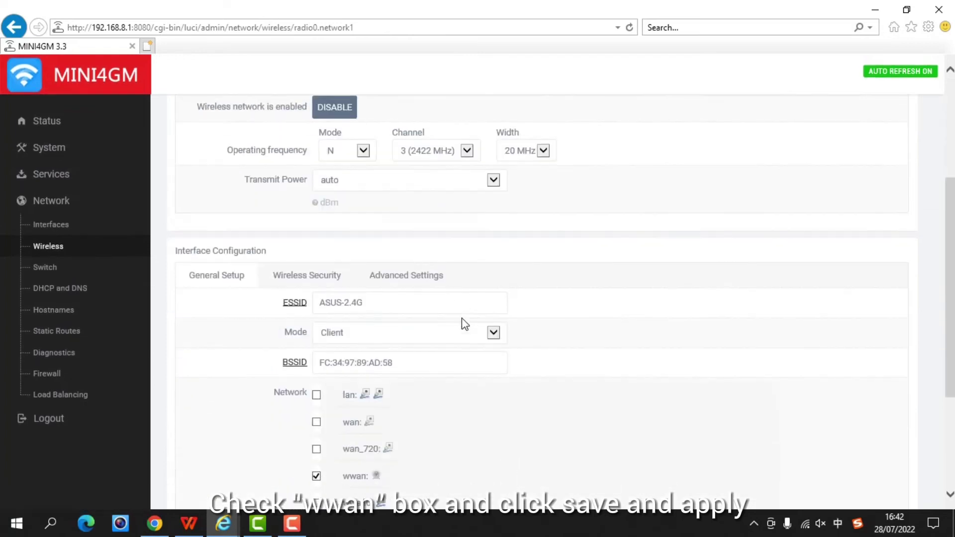
scroll(462, 318, down, 2)
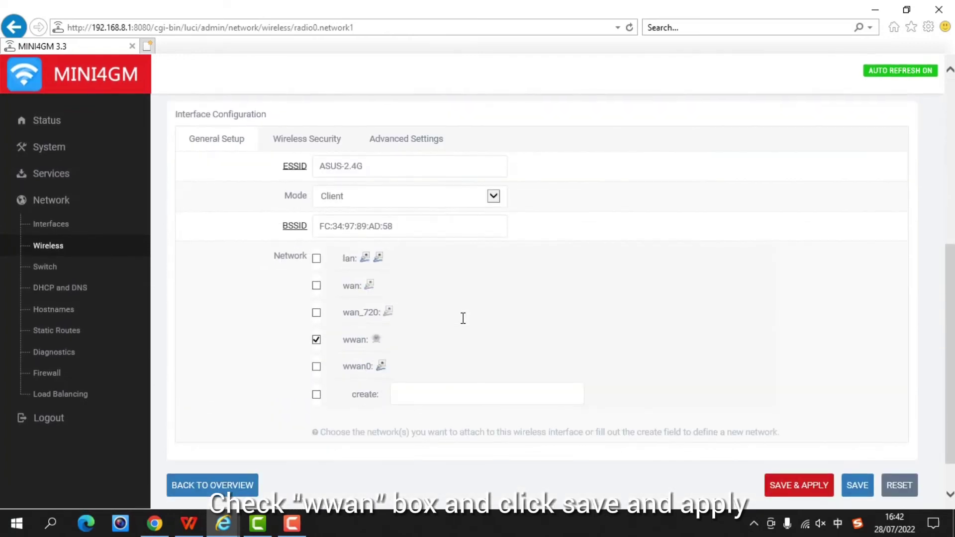
- Tick wwan on the ASUS-2.4G client interface, then save and apply
click(316, 340)
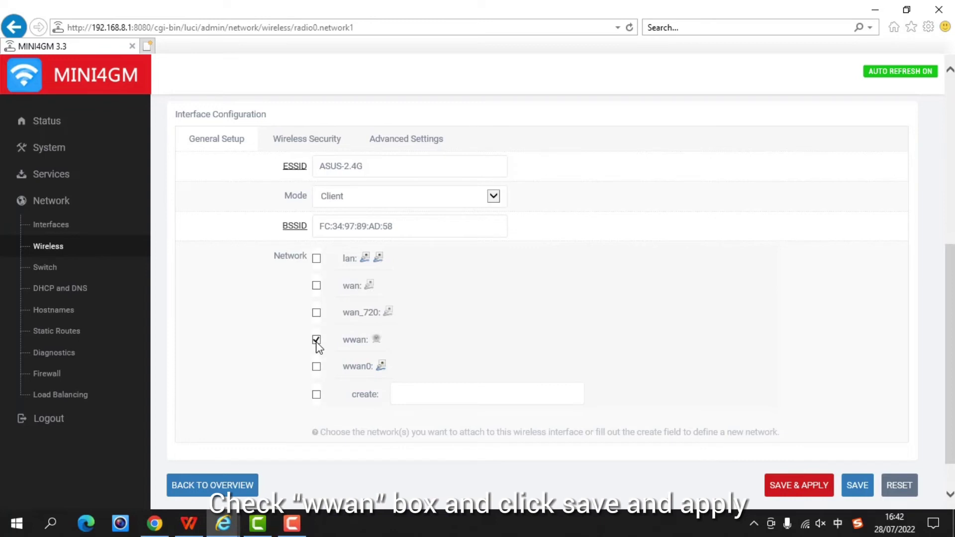
scroll(619, 316, down, 1)
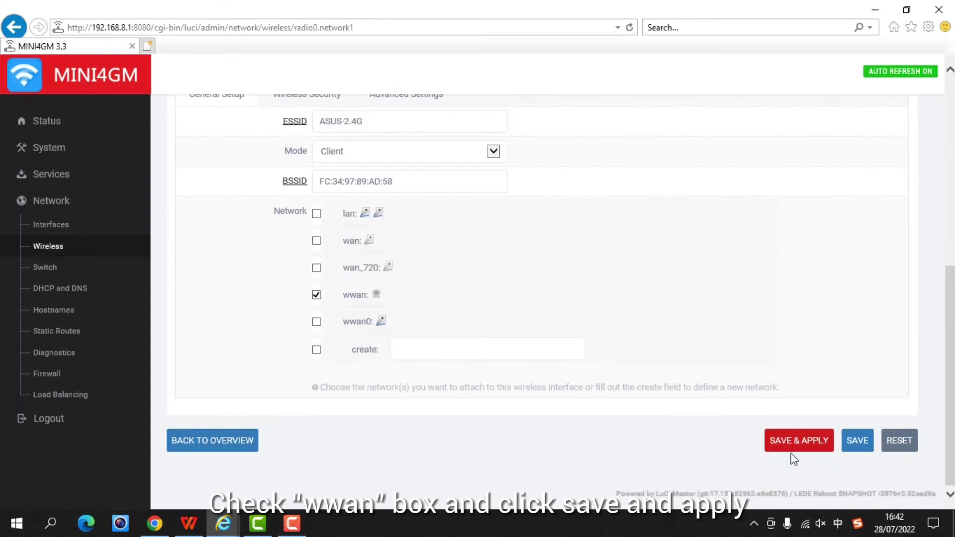
click(788, 442)
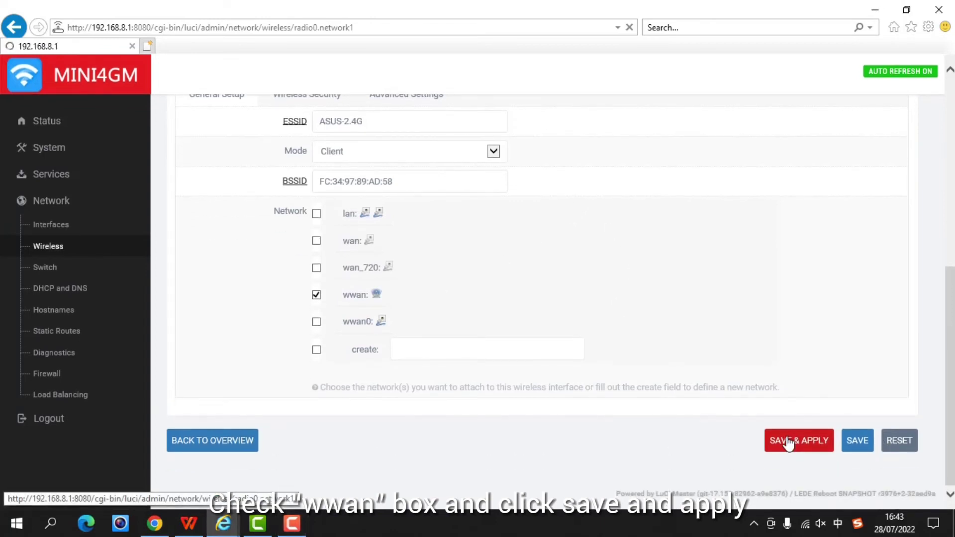